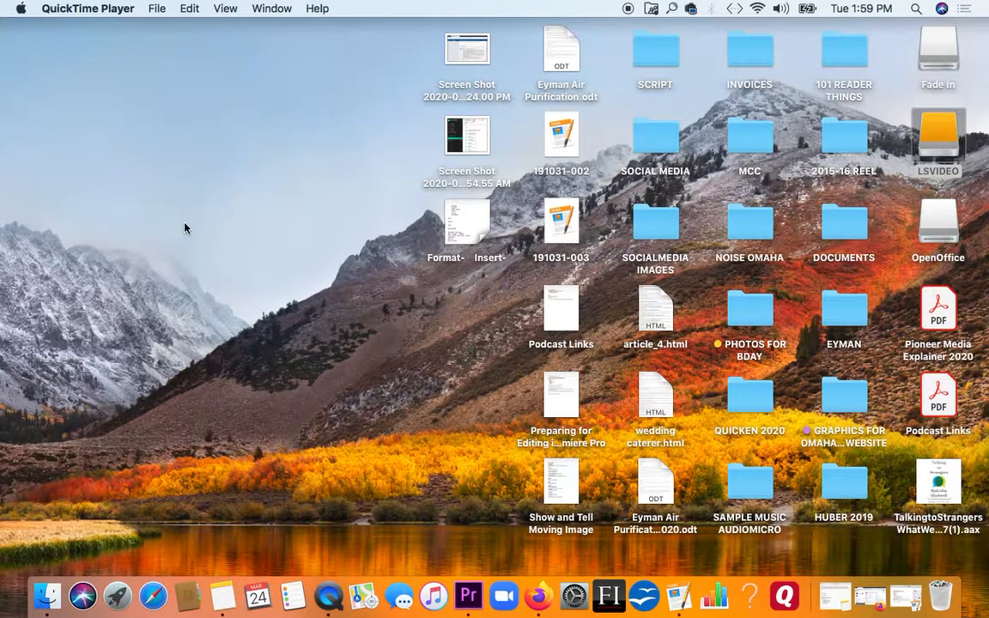
- Open the 1. CONTINUITY PROJECT SPRING 2020 folder inside MOVING IMAGE LAB SPRING 2020 on the LSVIDEO drive
double_click(935, 135)
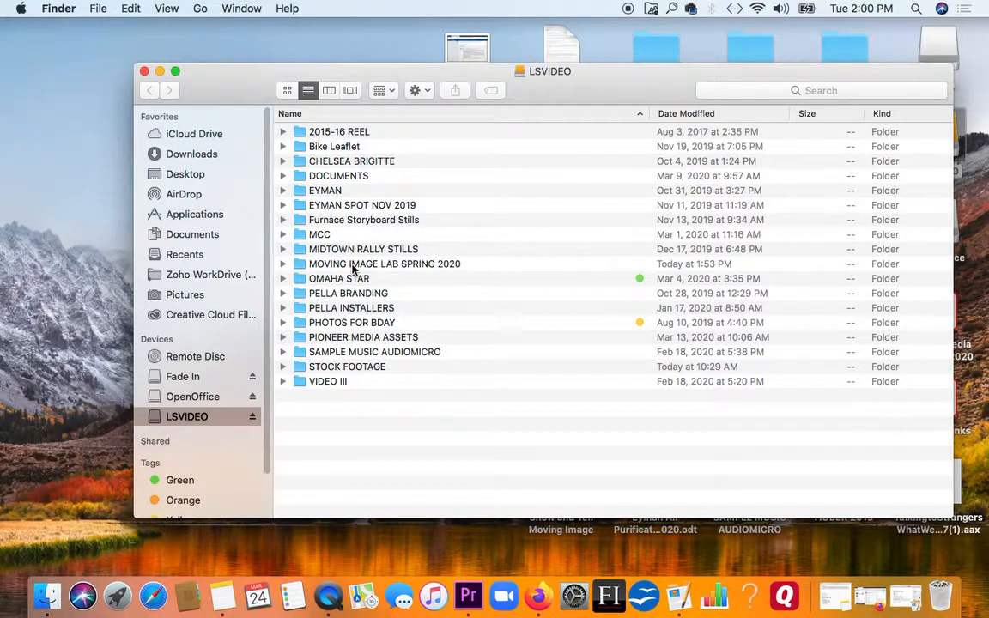
double_click(297, 268)
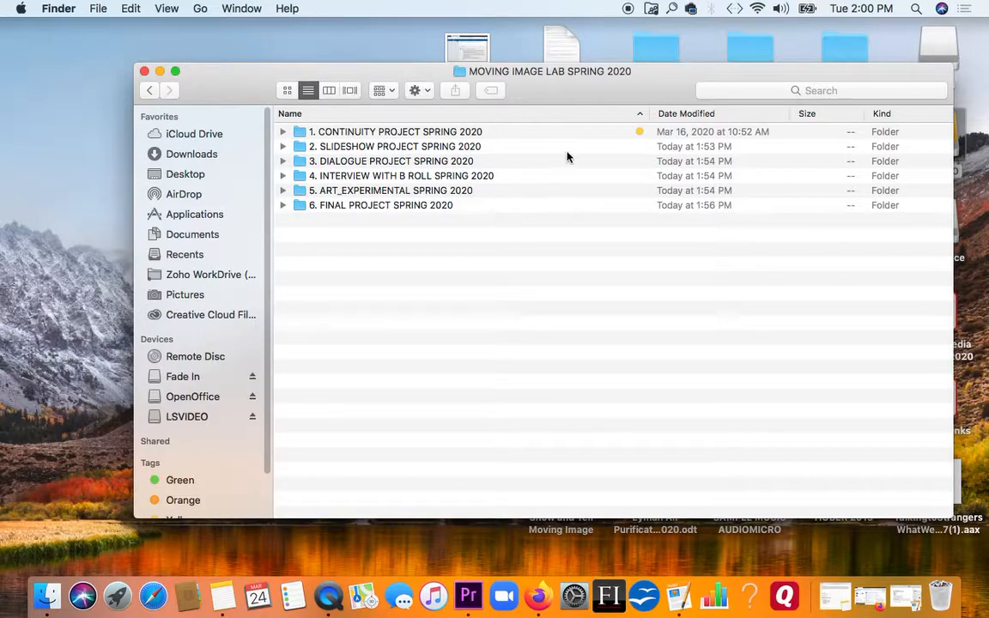
drag(648, 118, 539, 117)
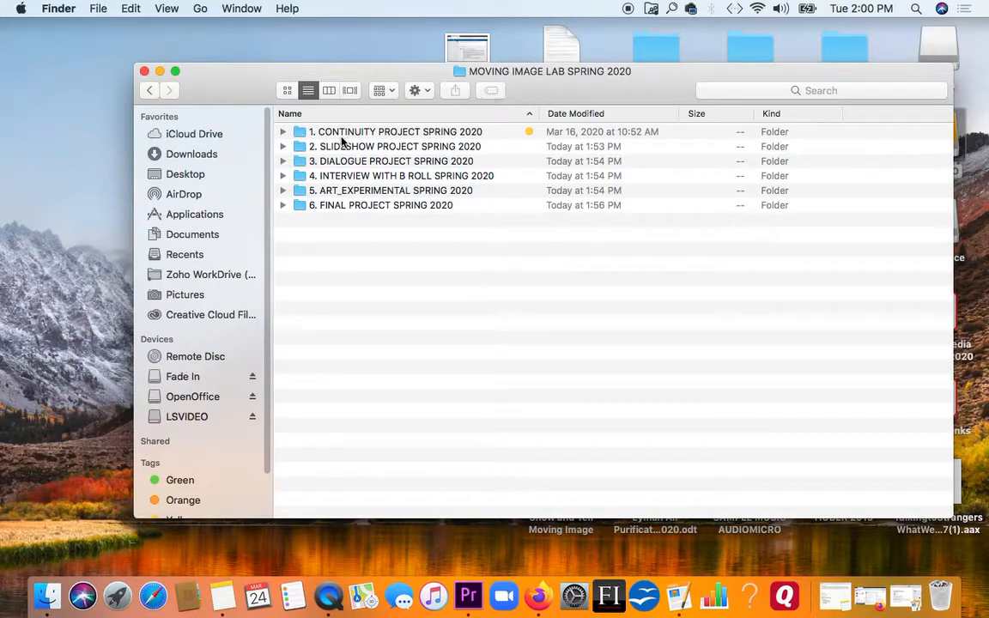
double_click(297, 133)
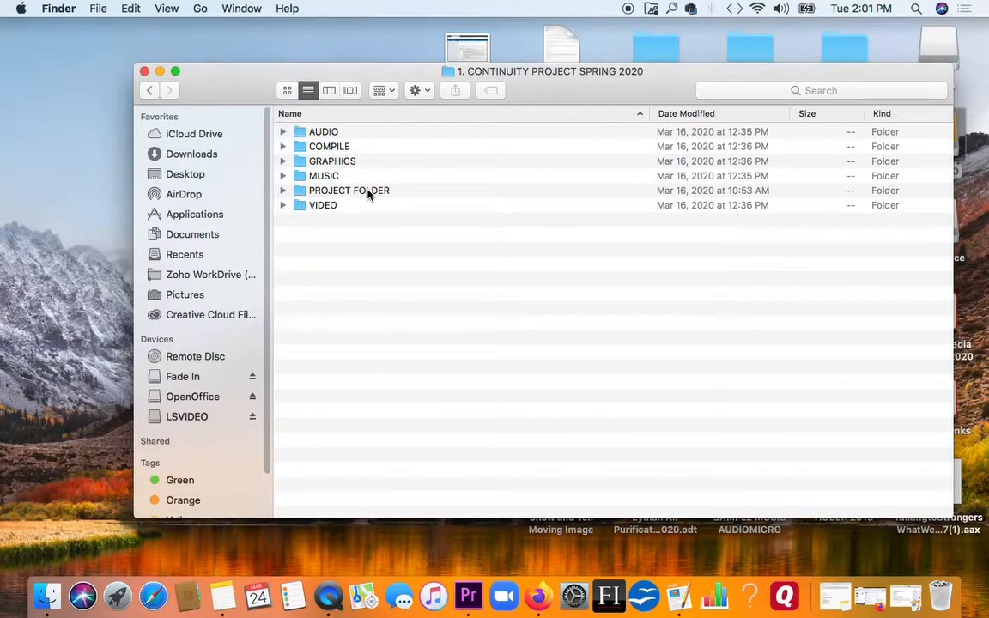
- Look through the clips in the VIDEO folder, then collapse it and close the folder window
click(283, 206)
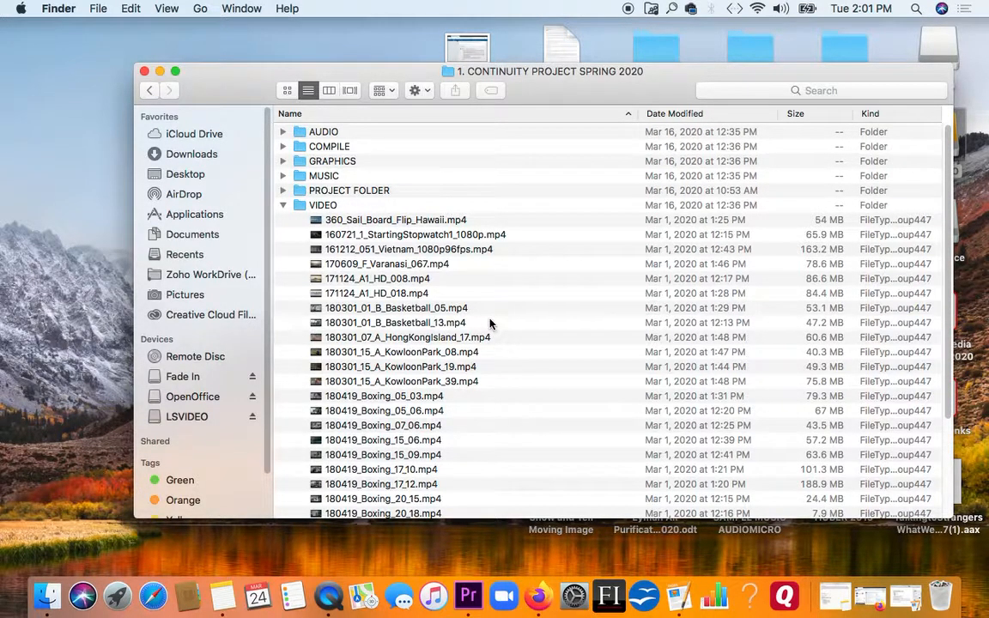
click(283, 206)
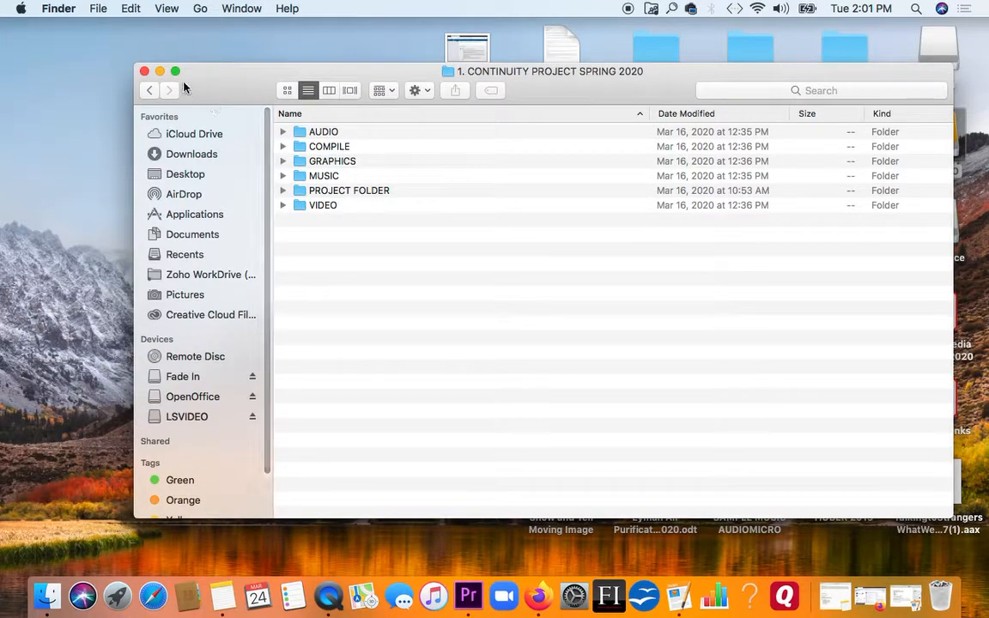
click(144, 71)
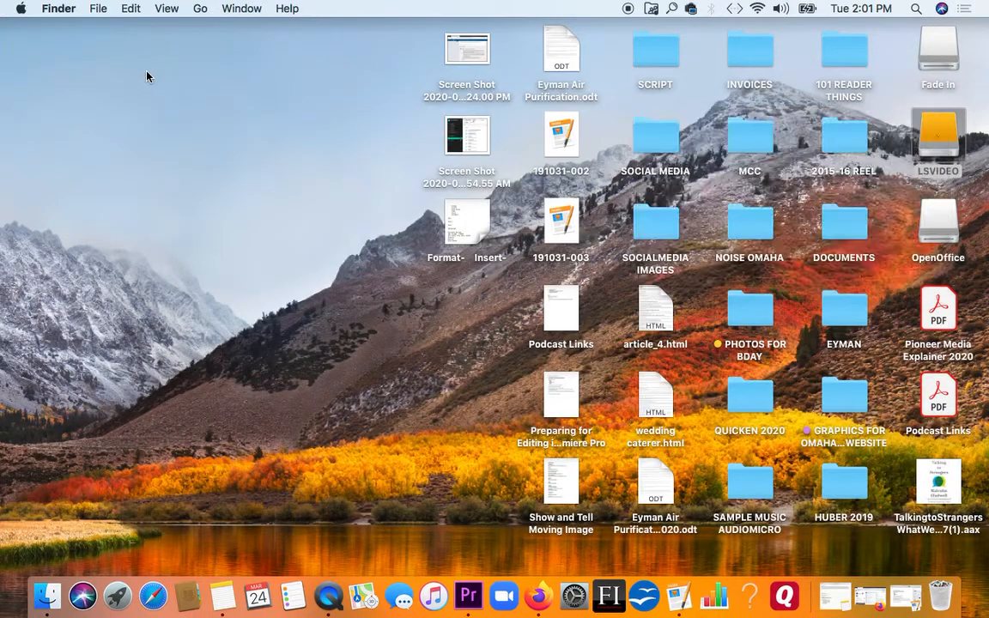
click(249, 259)
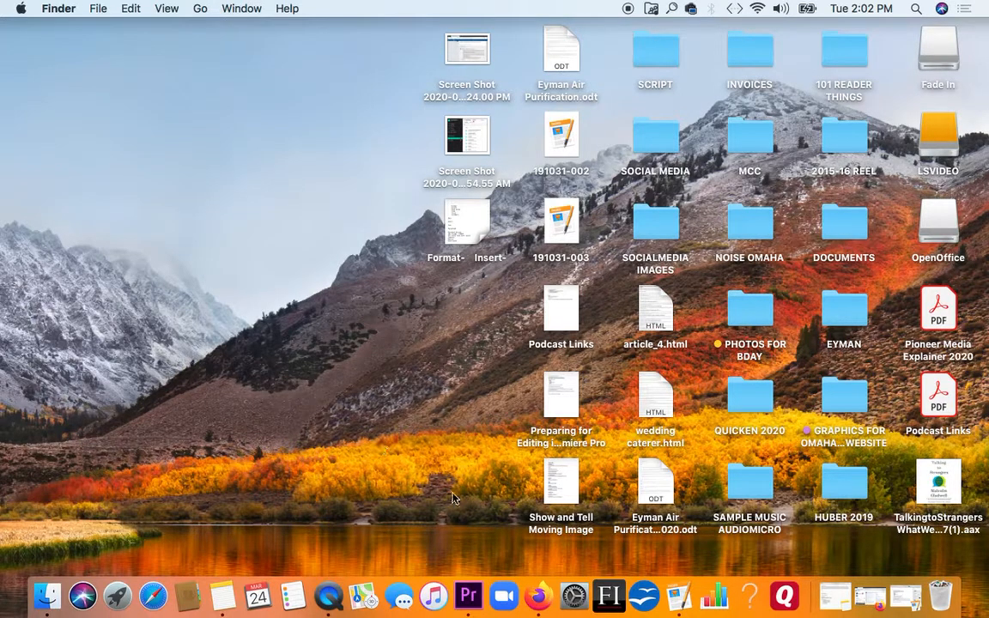
- Switch to Premiere Pro and start a new project named CONTINUITY SPRING 2020
click(467, 598)
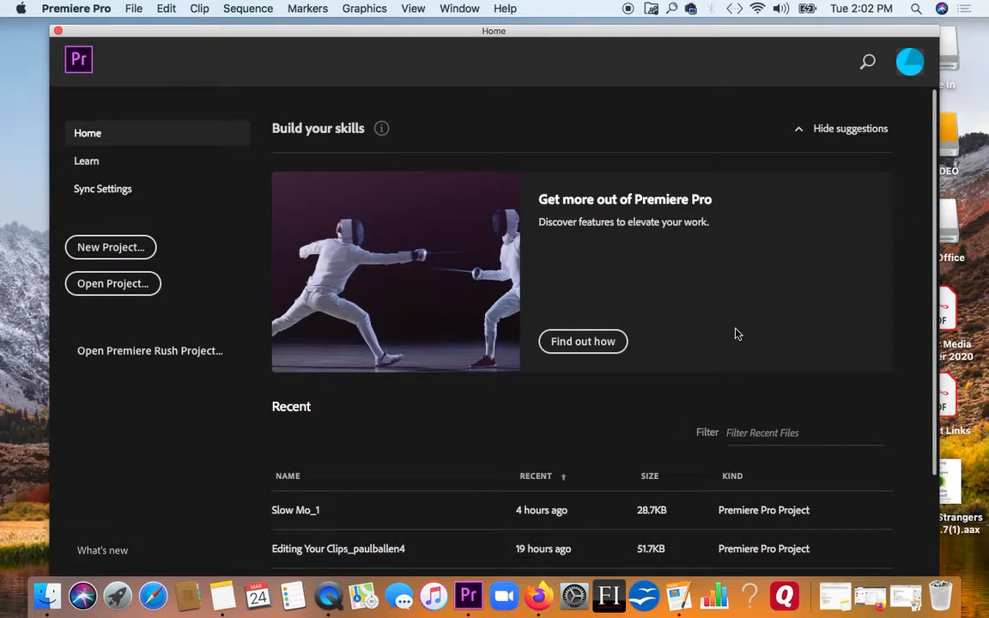
click(124, 249)
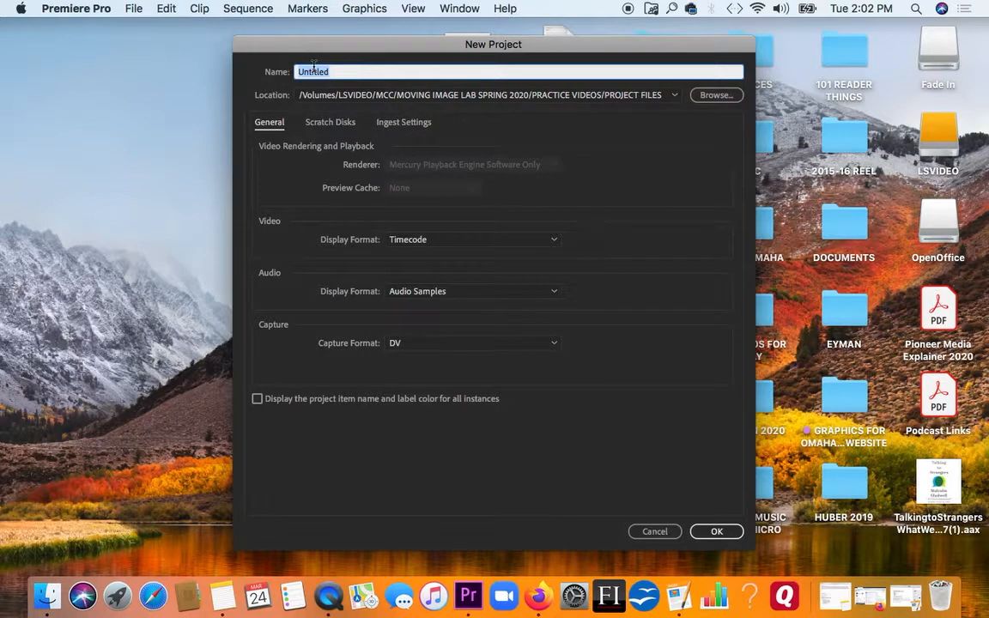
text(CONTINUITY )
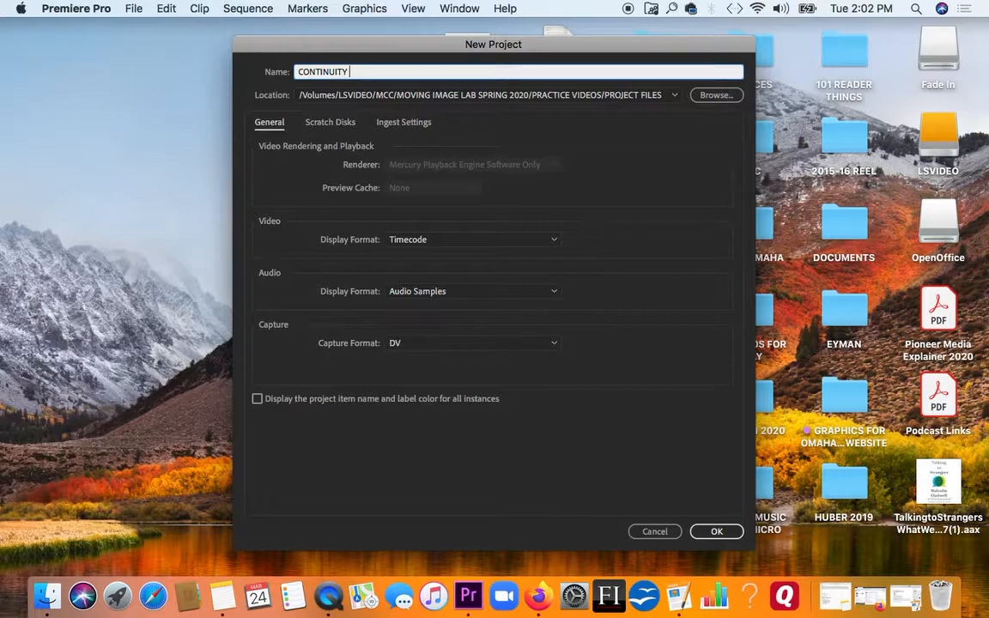
text(SPRING 2020)
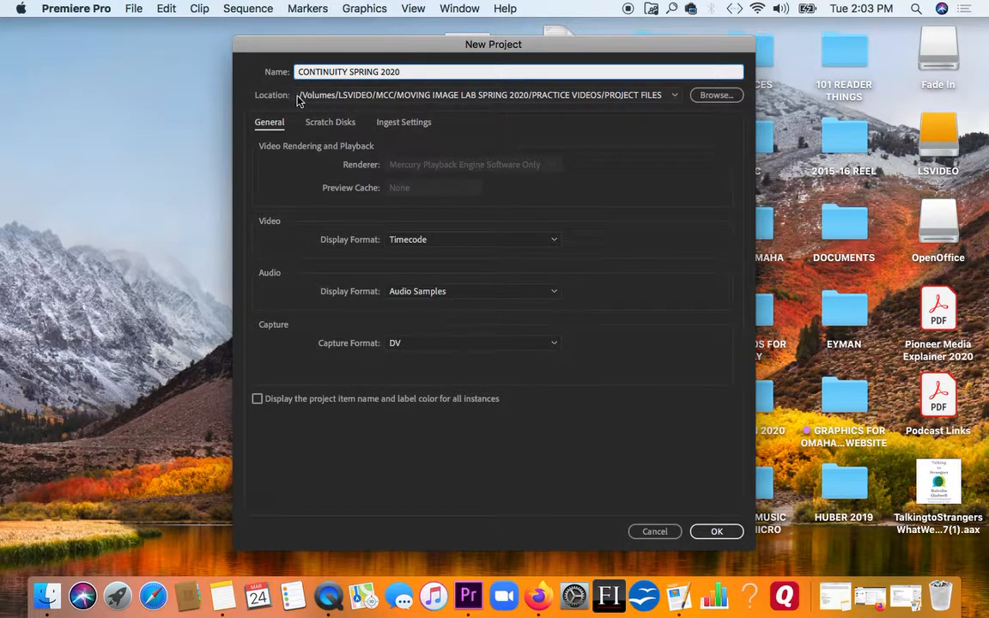
- Set the project location to PROJECT FOLDER in LSVIDEO's 1. CONTINUITY PROJECT SPRING 2020 folder, under MOVING IMAGE LAB SPRING 2020, and create the project
click(706, 98)
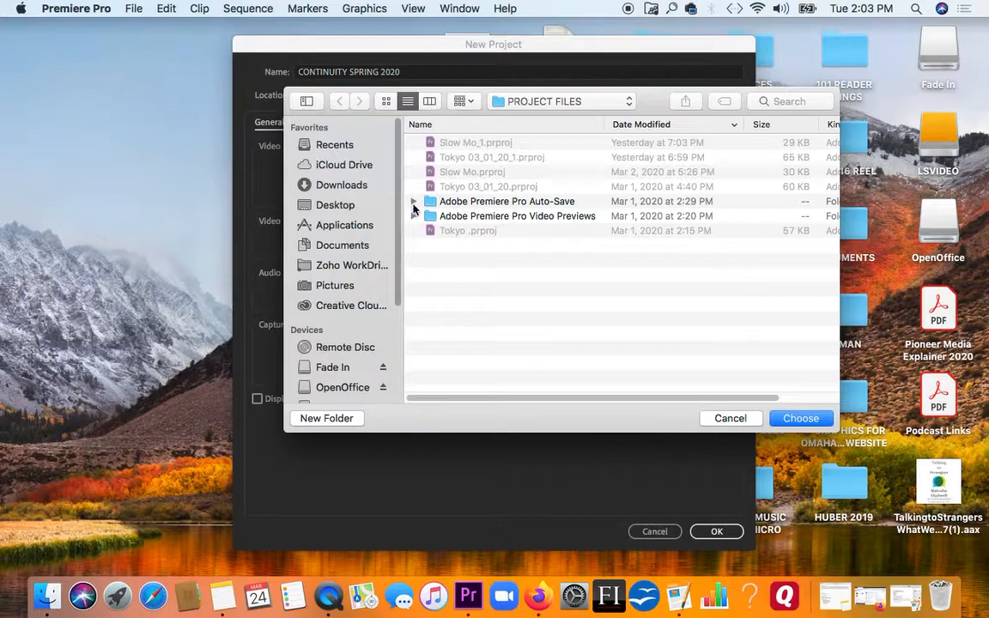
drag(399, 214, 398, 262)
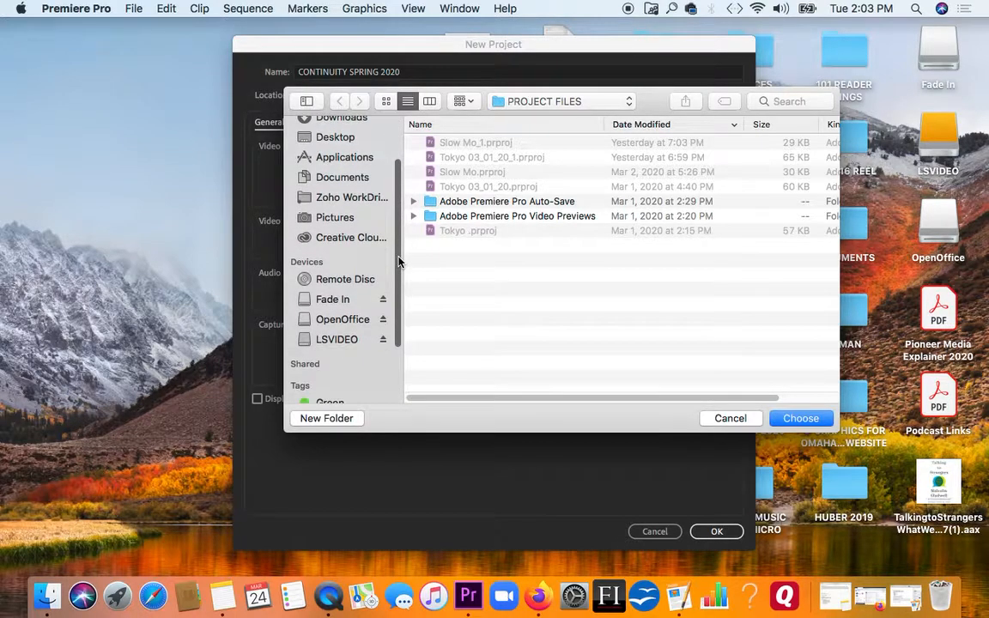
click(335, 340)
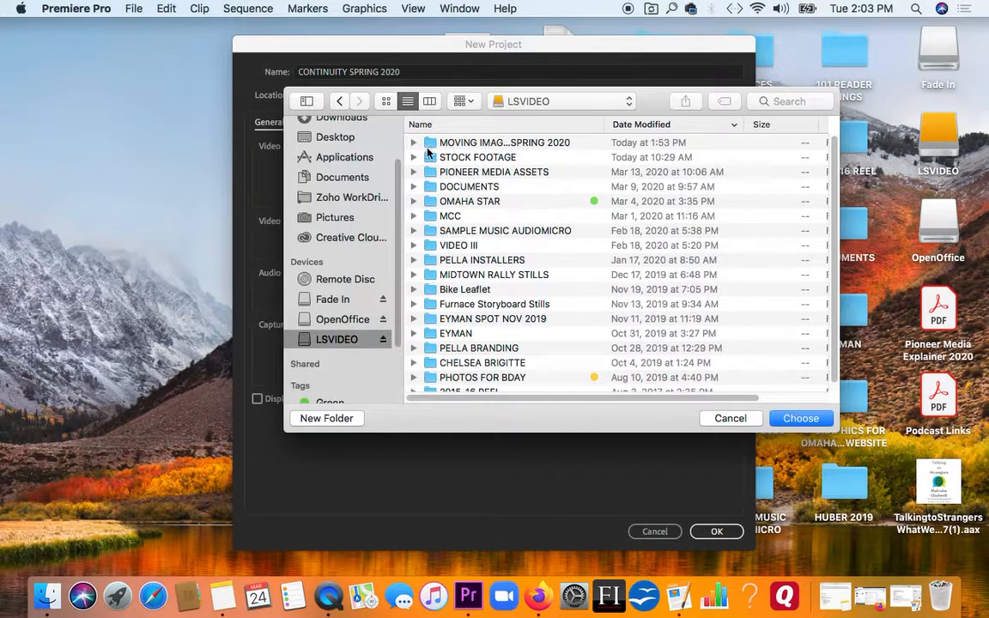
double_click(430, 143)
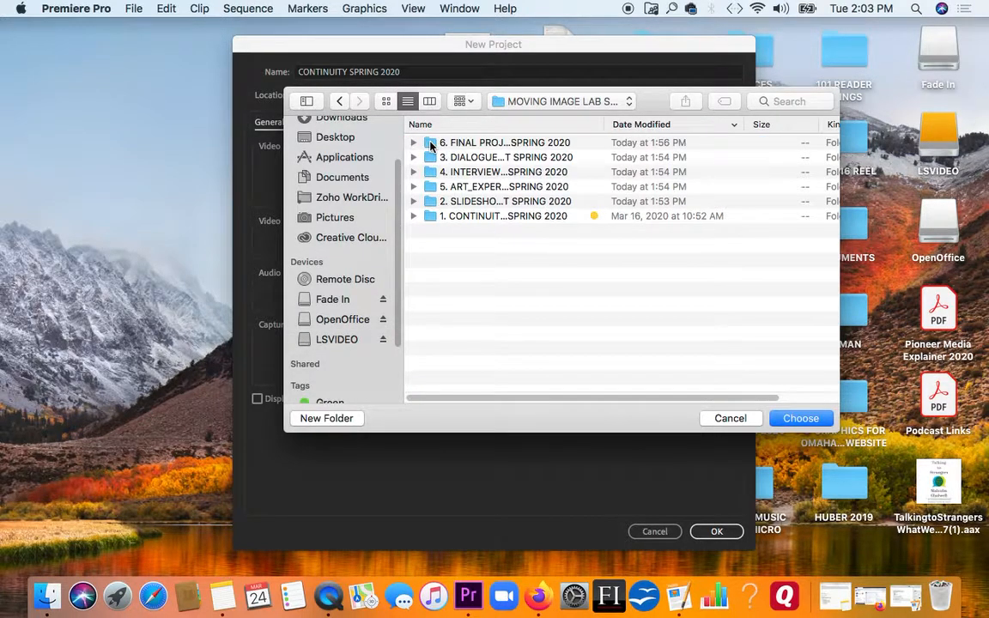
click(427, 216)
double_click(428, 217)
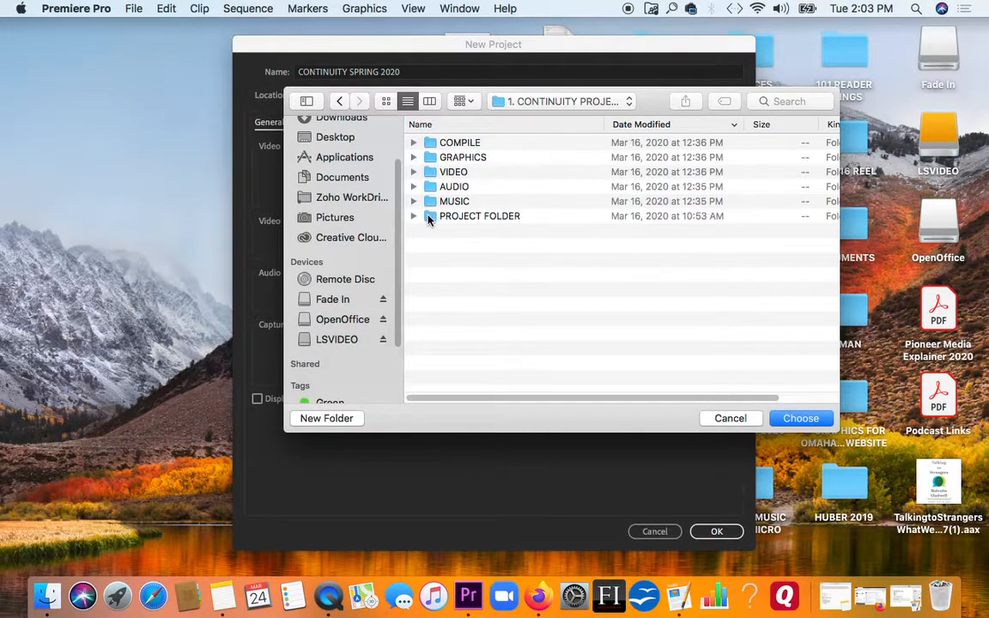
click(428, 217)
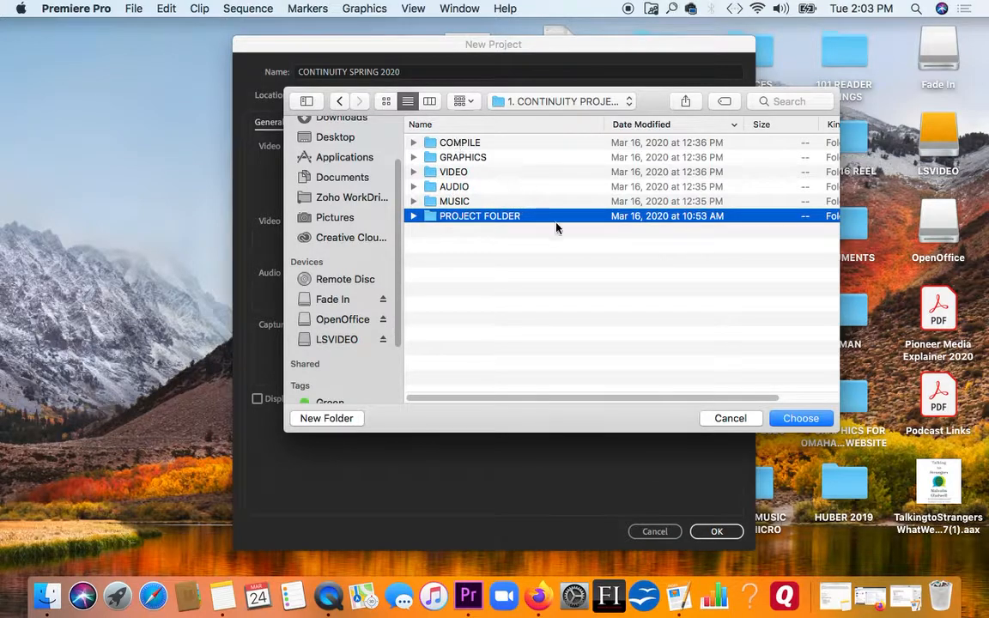
click(800, 418)
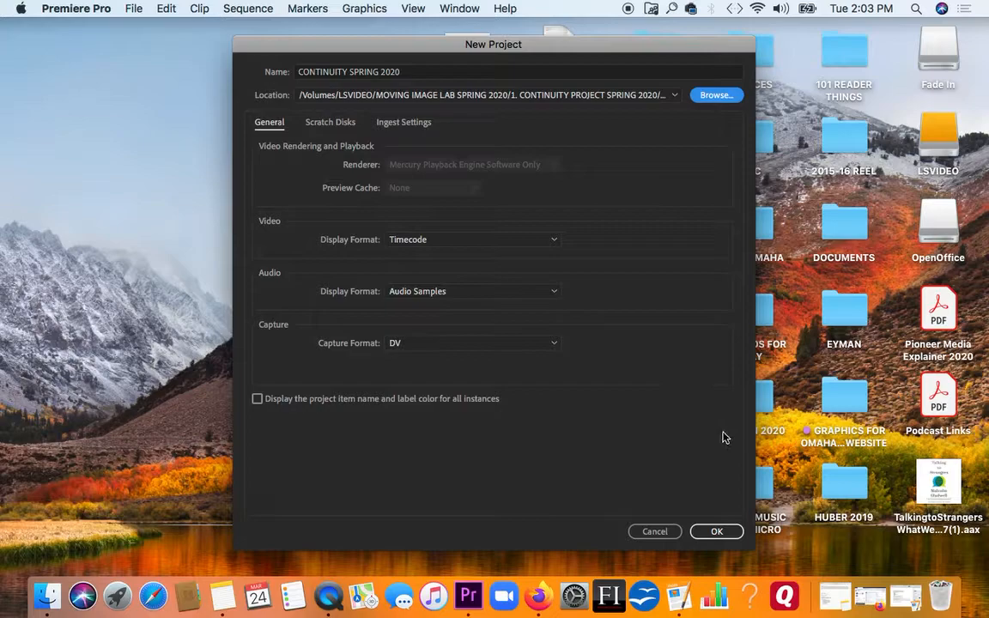
click(718, 532)
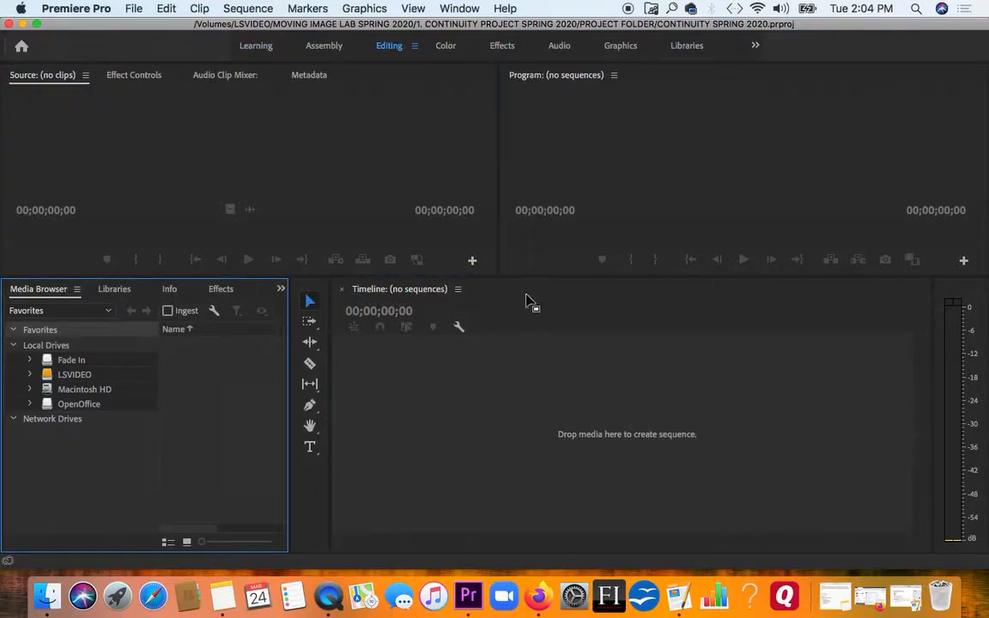
- Resize the workspace panels to enlarge the Program monitor and Media Browser, keeping the tools in a single column
drag(500, 267, 405, 302)
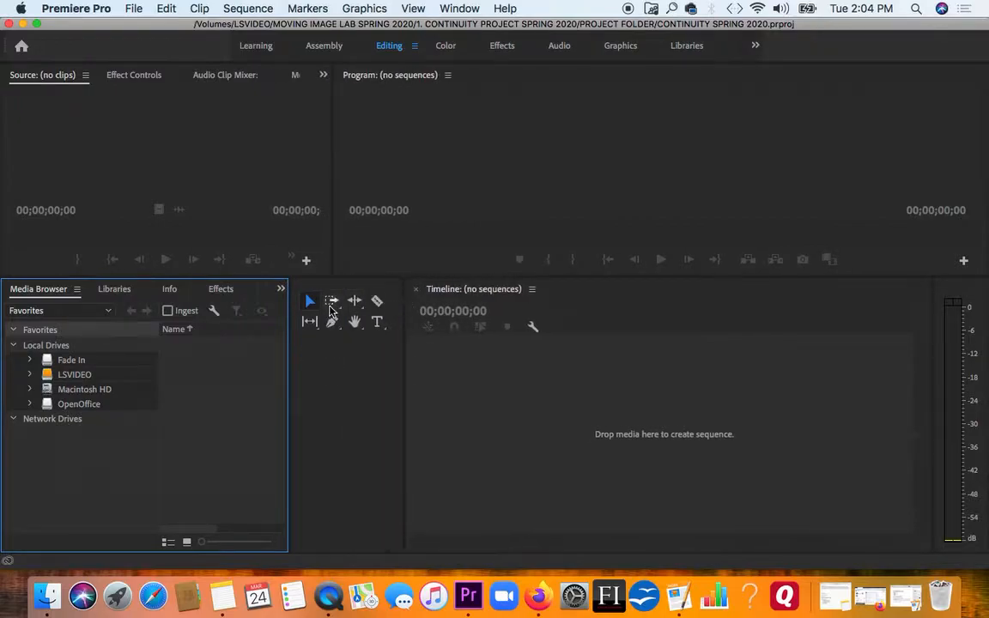
drag(289, 309, 332, 307)
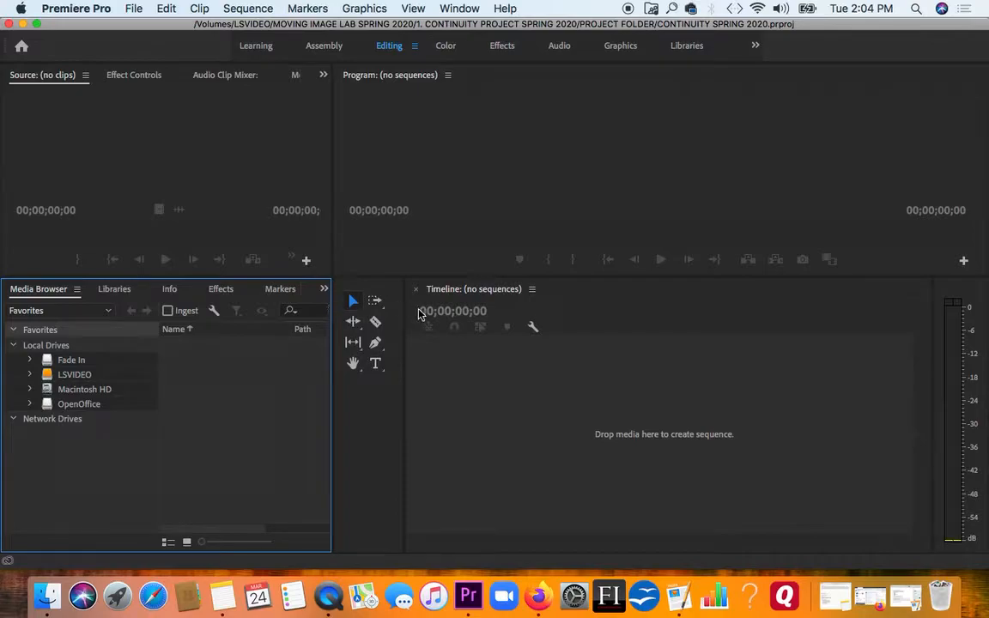
drag(404, 315, 381, 320)
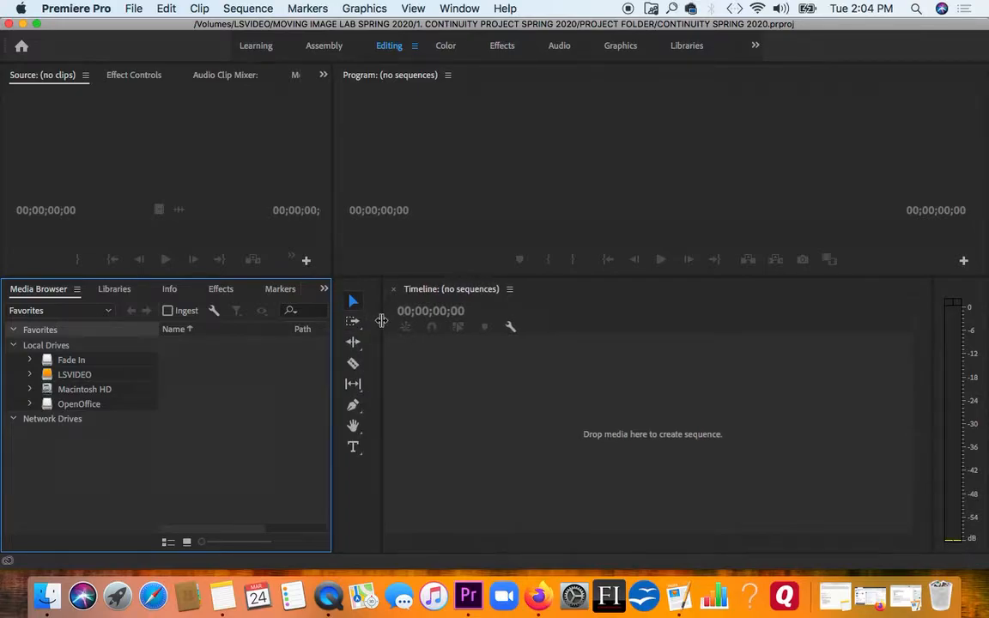
drag(262, 253, 389, 311)
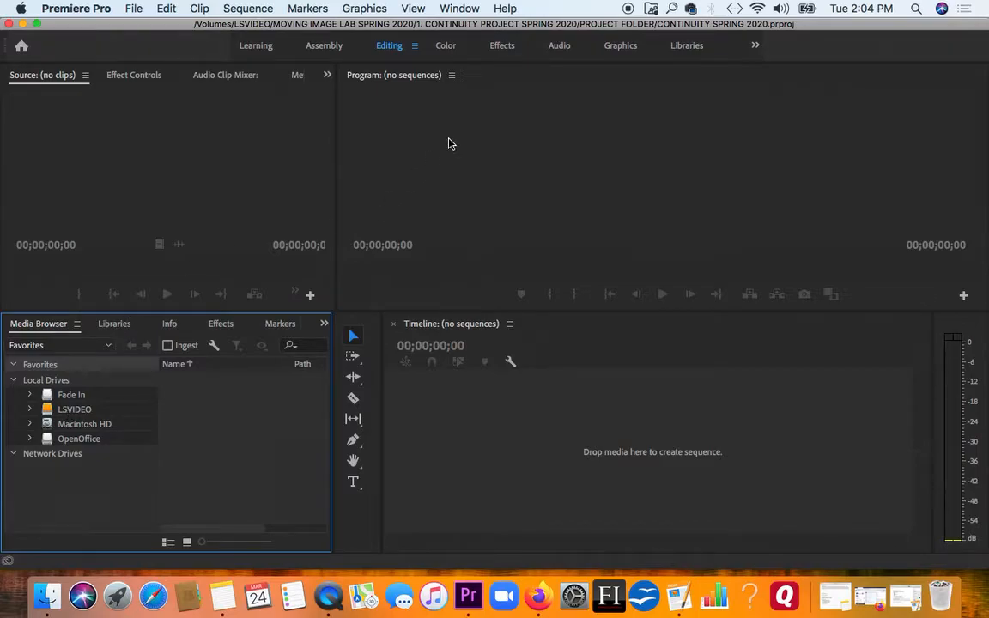
- Switch to the Graphics workspace and widen the Essential Graphics panel
click(459, 9)
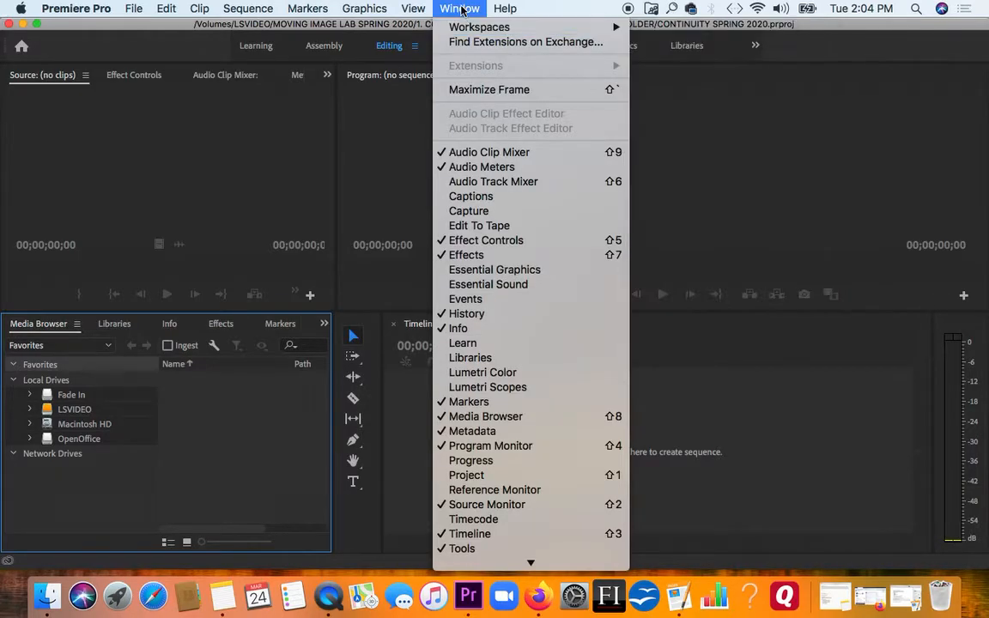
mouse_move(461, 26)
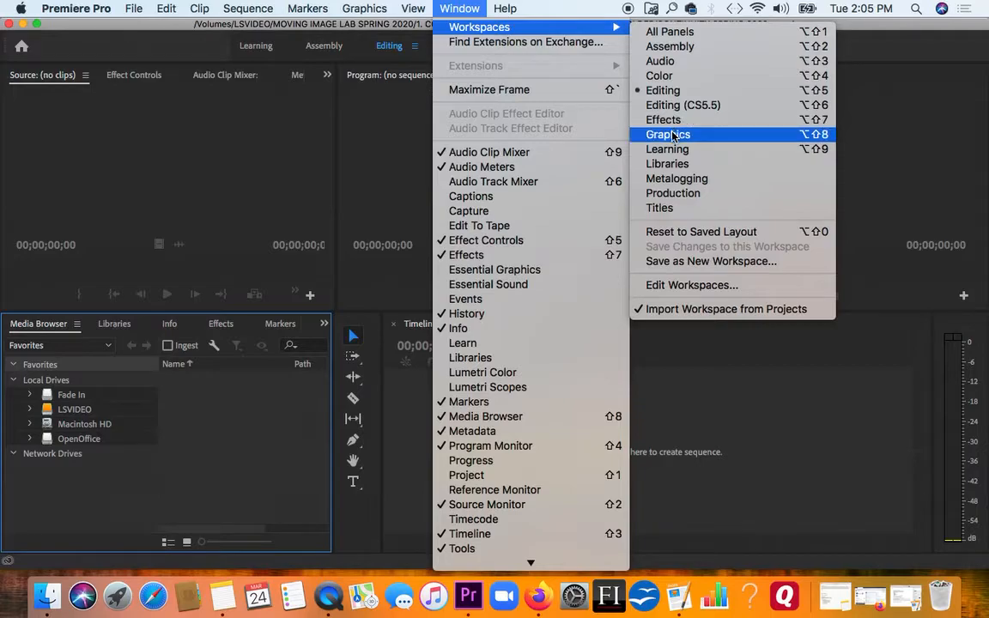
click(674, 135)
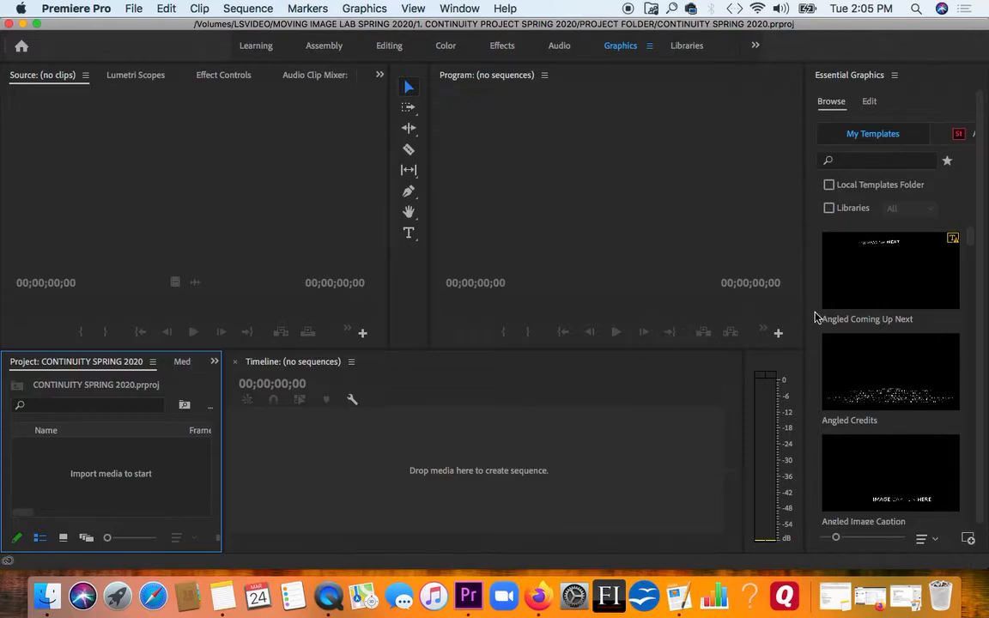
drag(807, 316, 739, 319)
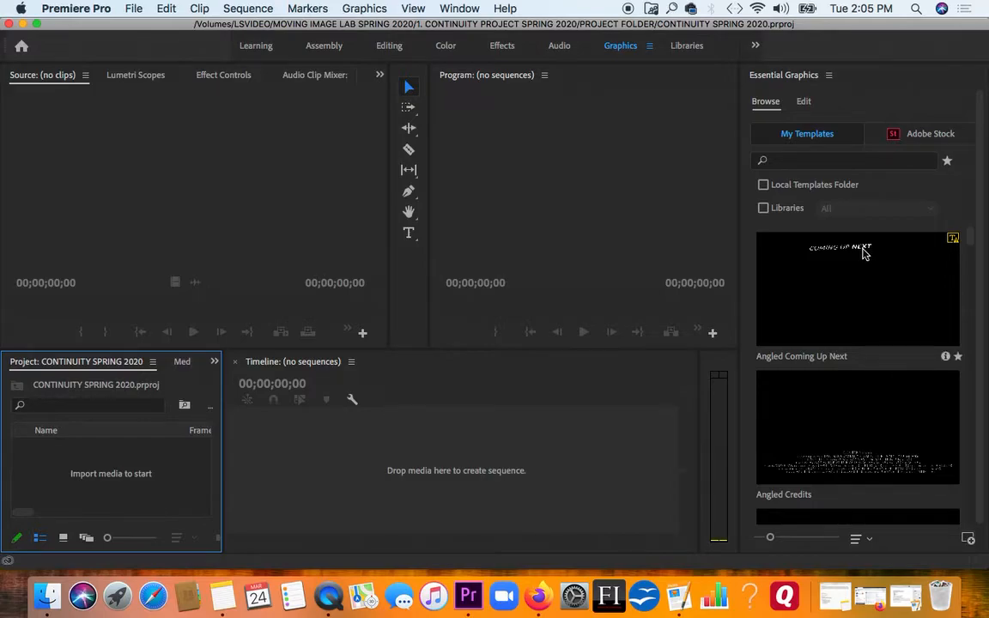
- Return to the Editing workspace
click(468, 7)
mouse_move(589, 26)
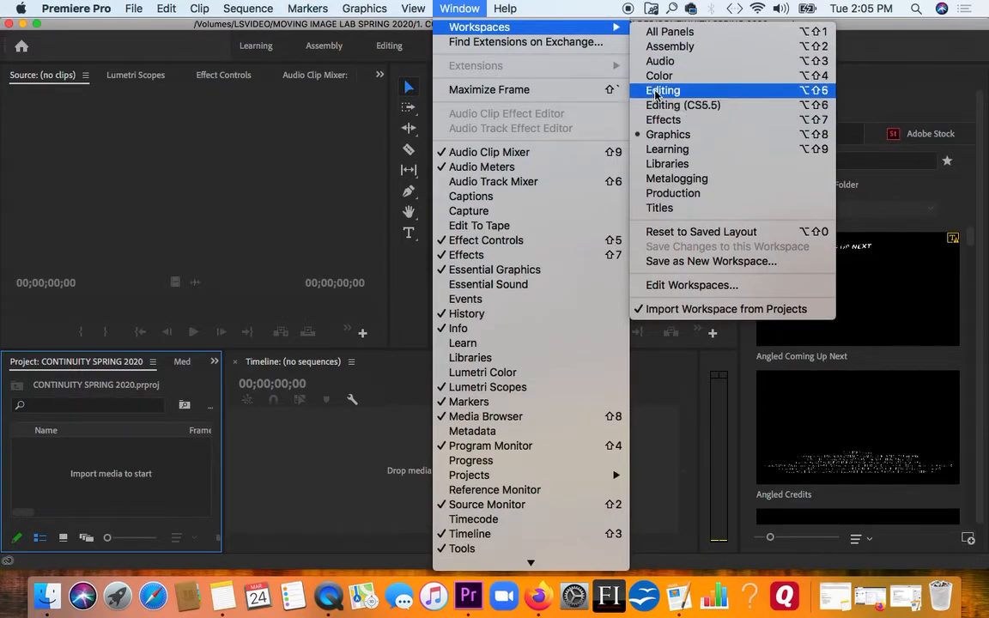
click(663, 91)
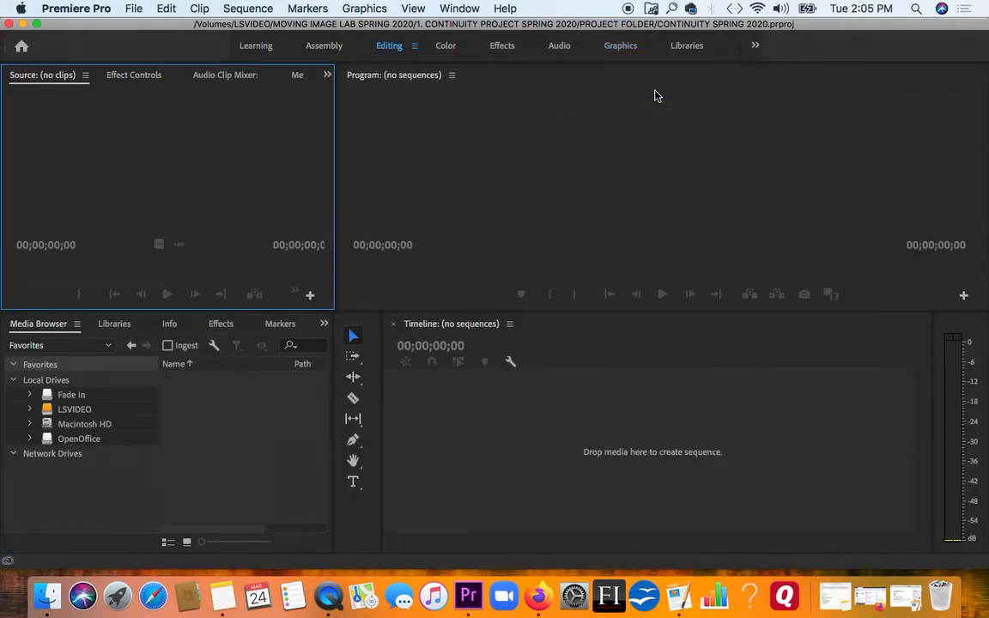